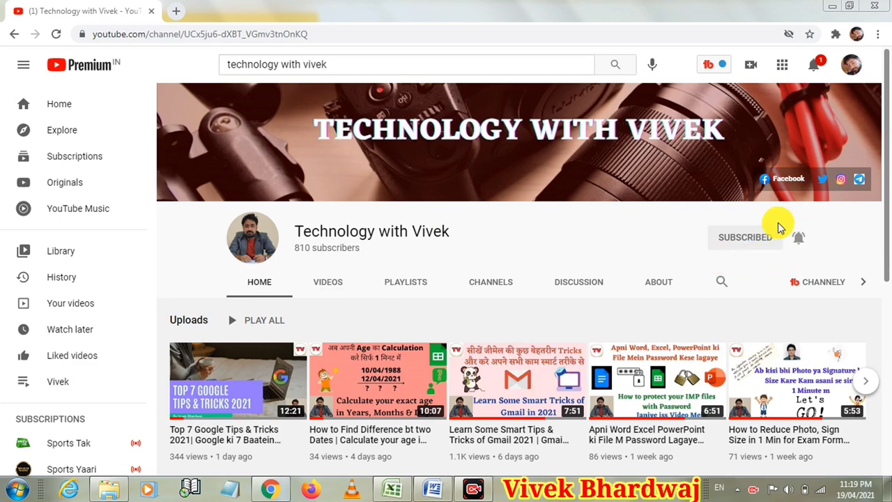
# Minimize the YouTube channel page in Chrome to reveal the desktop.
pyautogui.click(830, 8)
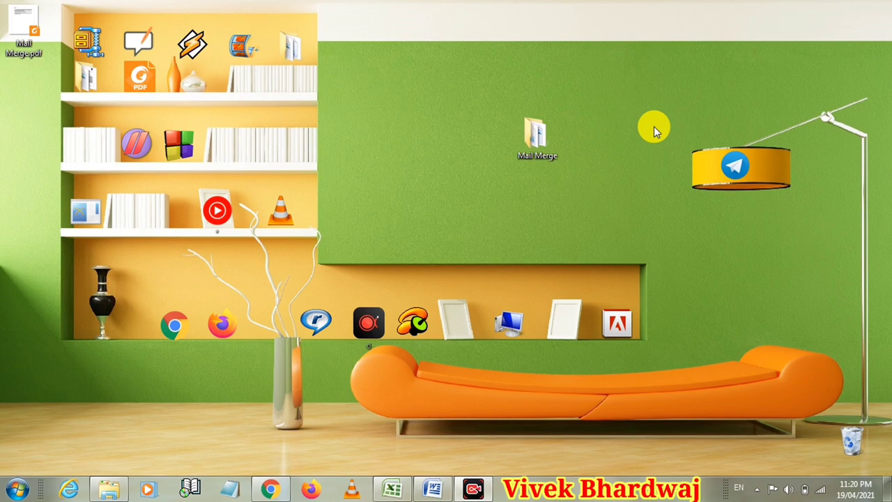
# Open the Mail Merge folder full-screen, then bring the Mail Merge.docx letter forward in Word.
pyautogui.click(538, 138)
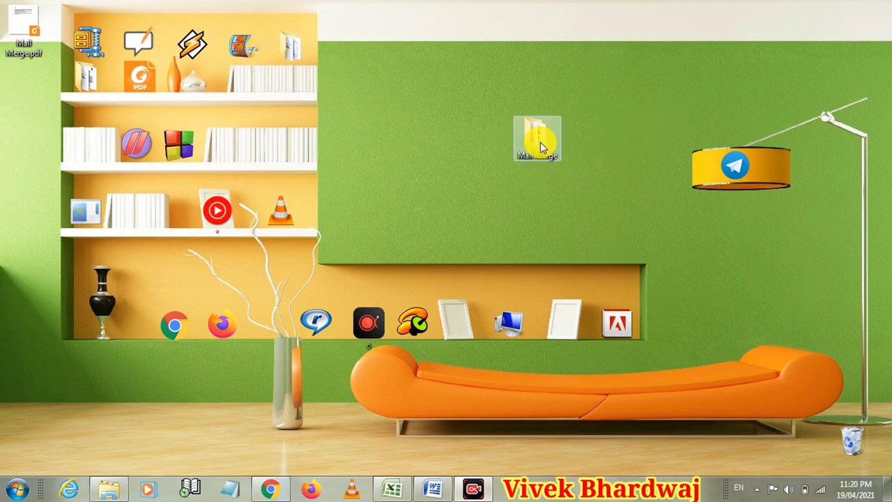
pyautogui.doubleClick(538, 140)
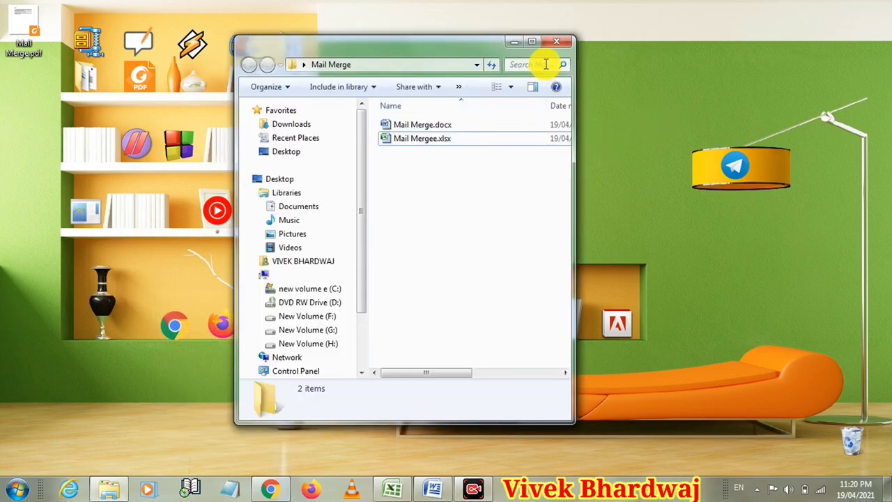
pyautogui.click(531, 43)
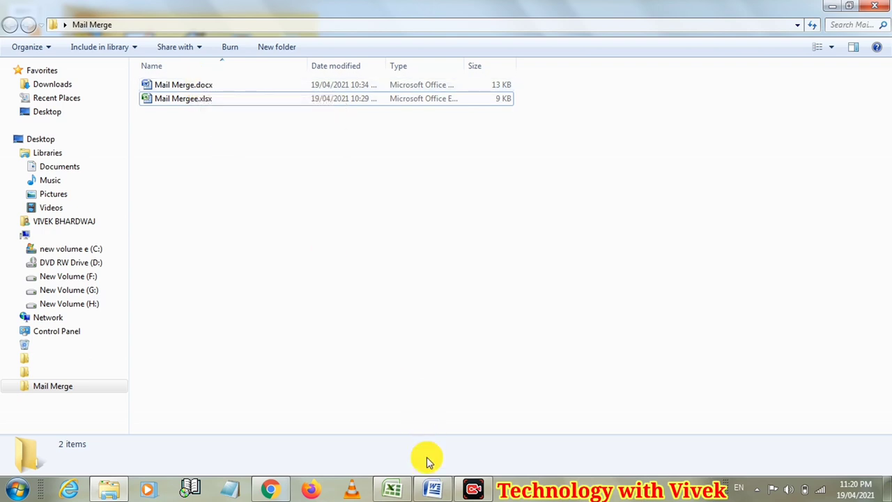
pyautogui.click(433, 488)
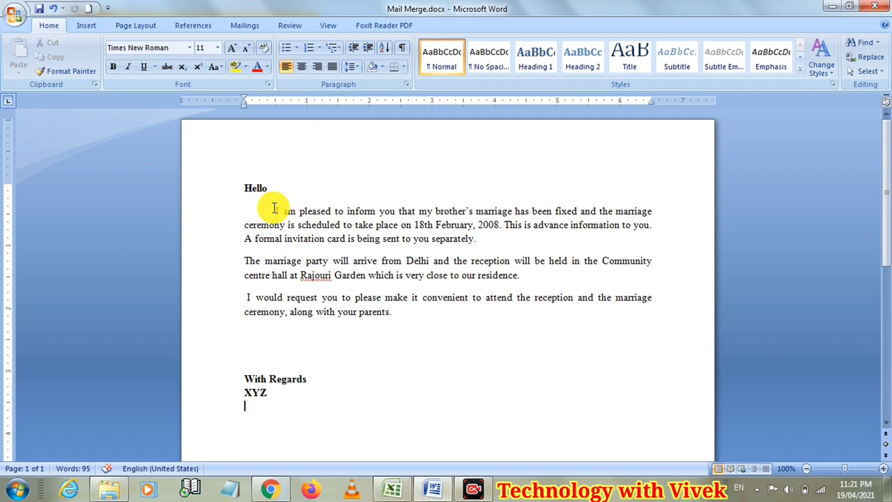
# Add an empty line below Hello in the invitation letter, then minimize Word.
pyautogui.moveTo(276, 210)
pyautogui.mouseDown()
pyautogui.moveTo(364, 294)
pyautogui.moveTo(398, 309)
pyautogui.mouseUp()
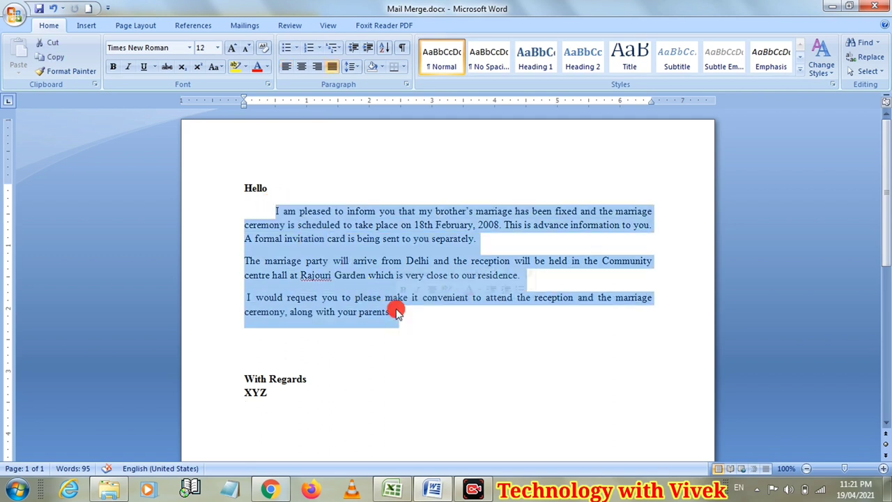
pyautogui.click(434, 319)
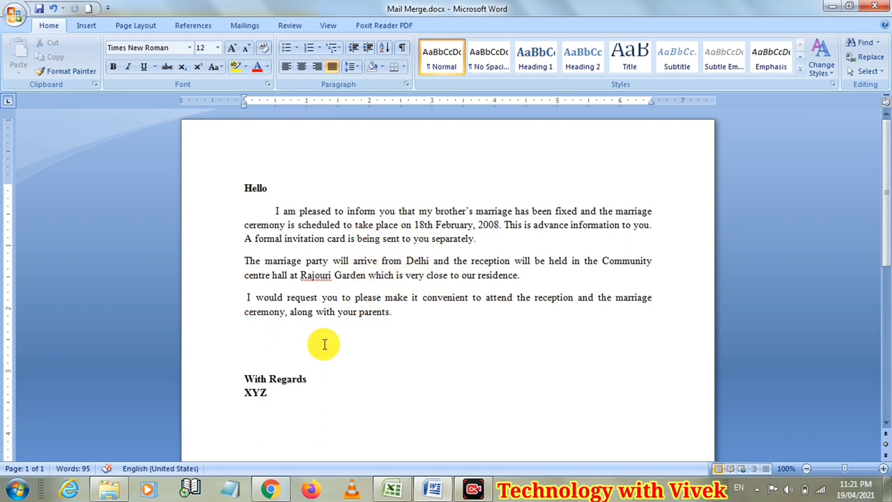
pyautogui.click(267, 187)
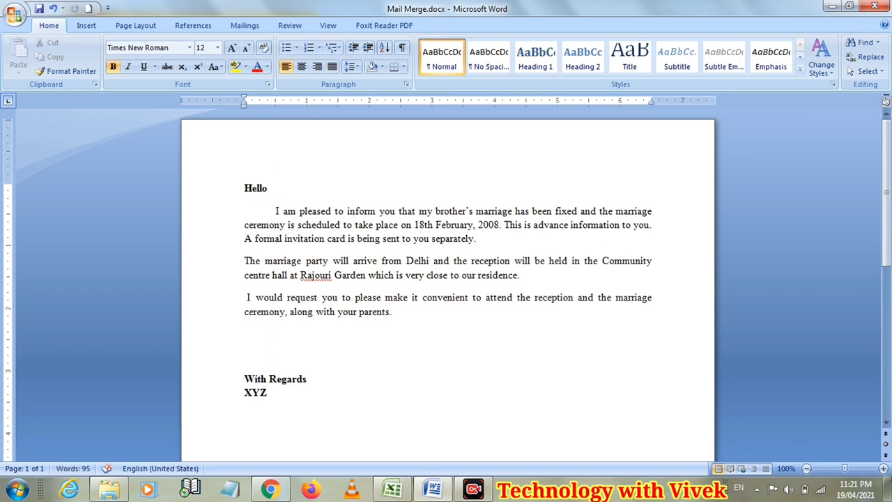
pyautogui.press('Return')
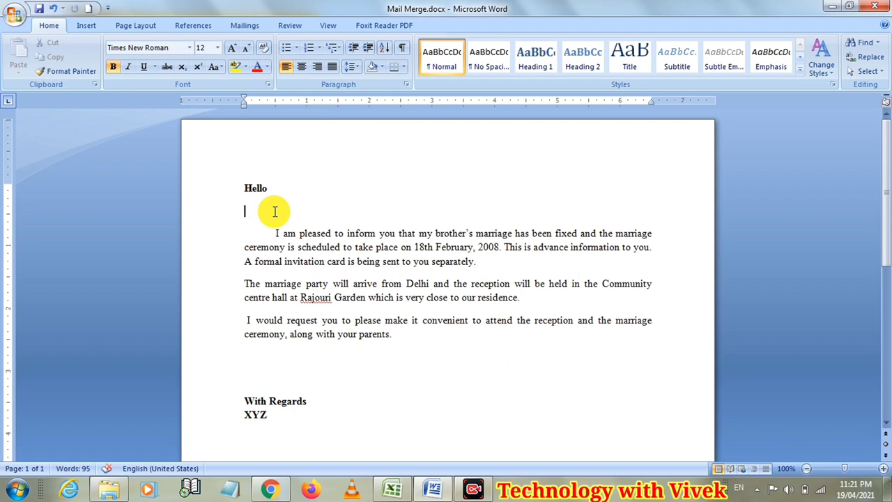
pyautogui.press('Delete')
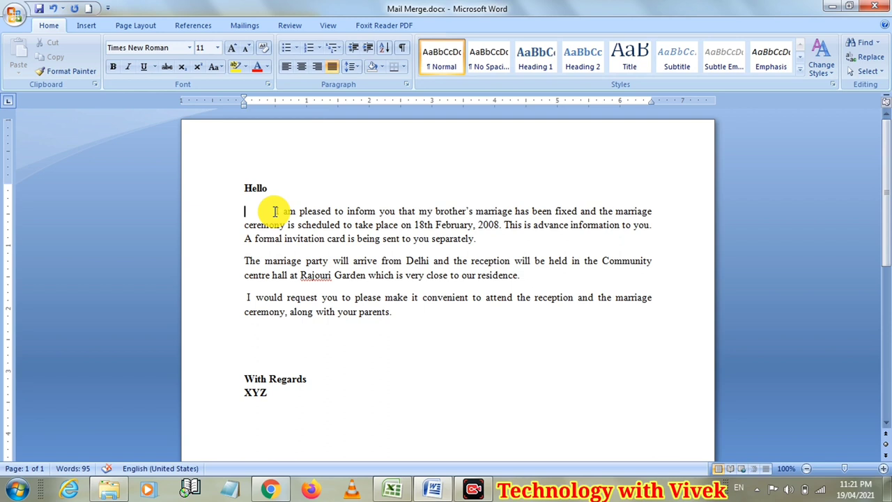
pyautogui.hotkey('ctrl', 'z')
pyautogui.hotkey('ctrl', 'z')
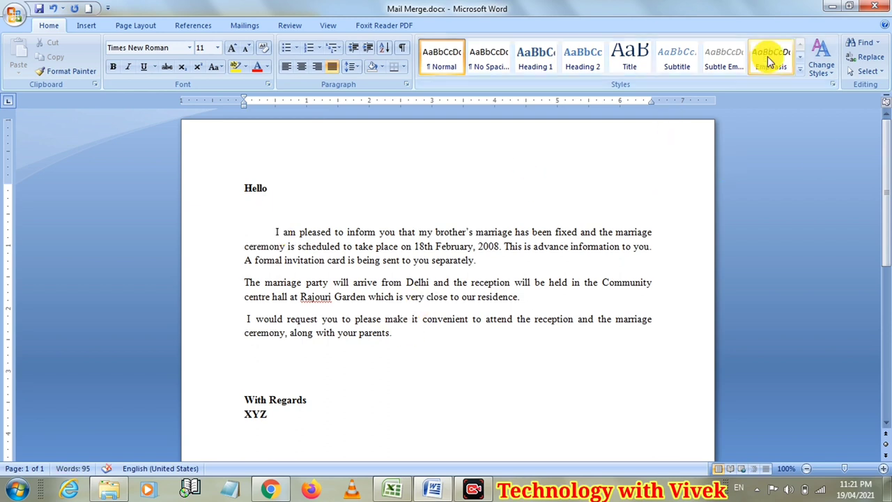
pyautogui.click(831, 7)
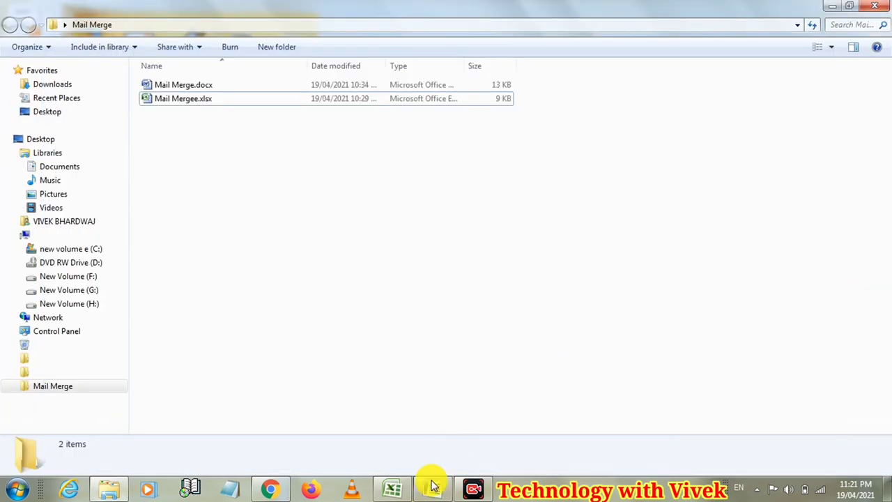
# Open Mail Mergee.xlsx, select its Name and City headers, save it, and return to Explorer.
pyautogui.click(392, 488)
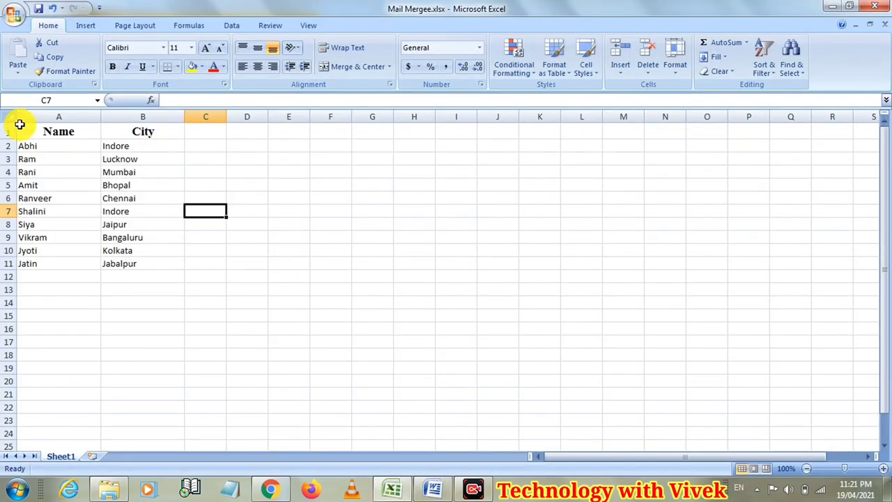
pyautogui.moveTo(44, 131); pyautogui.dragTo(115, 132)
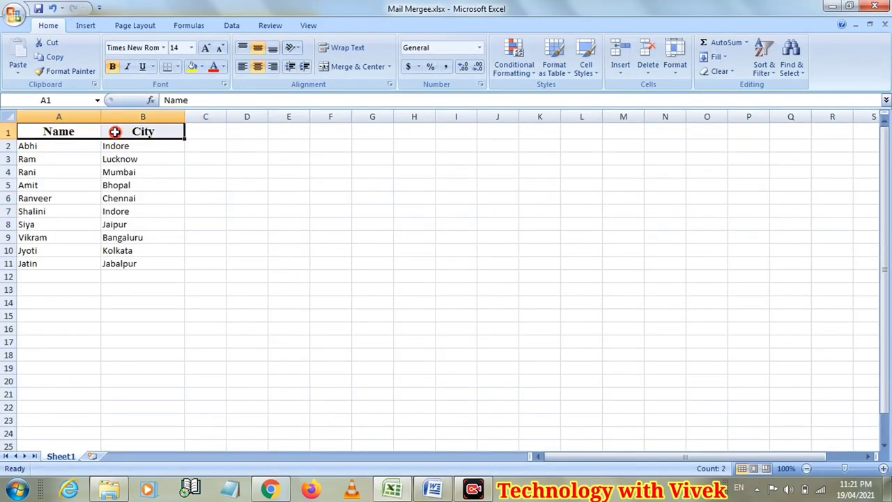
pyautogui.click(83, 132)
pyautogui.click(125, 131)
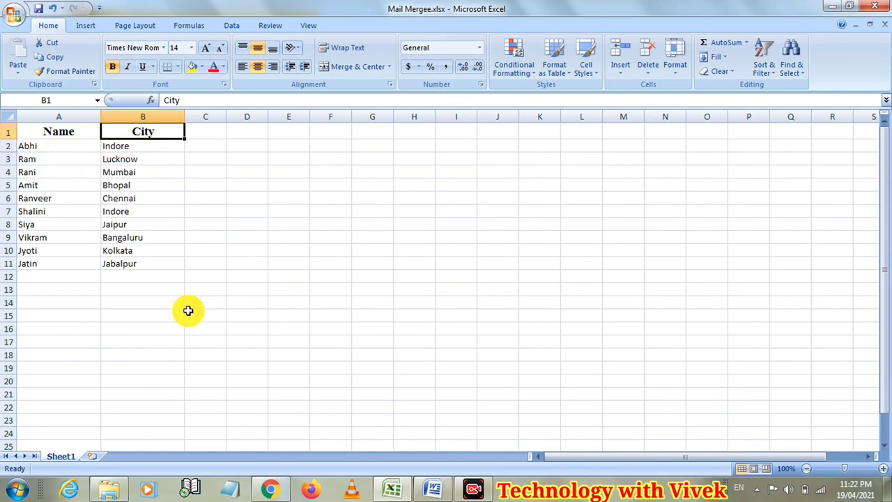
pyautogui.click(36, 8)
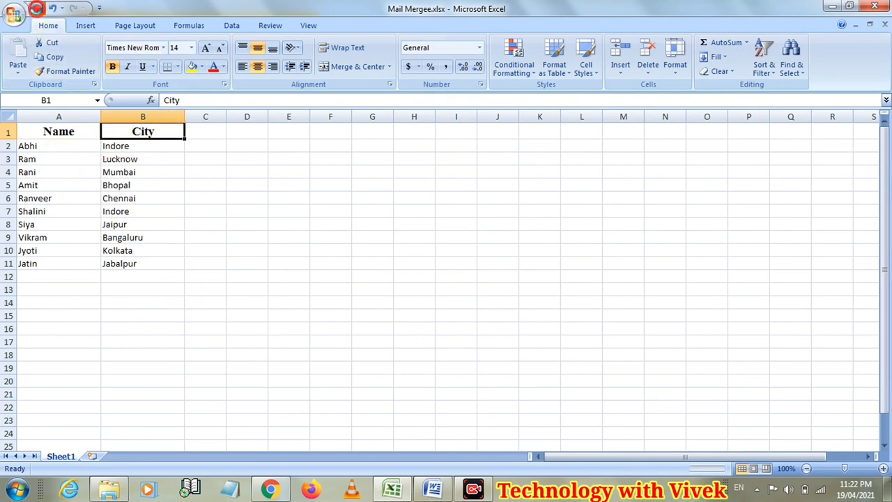
pyautogui.click(108, 488)
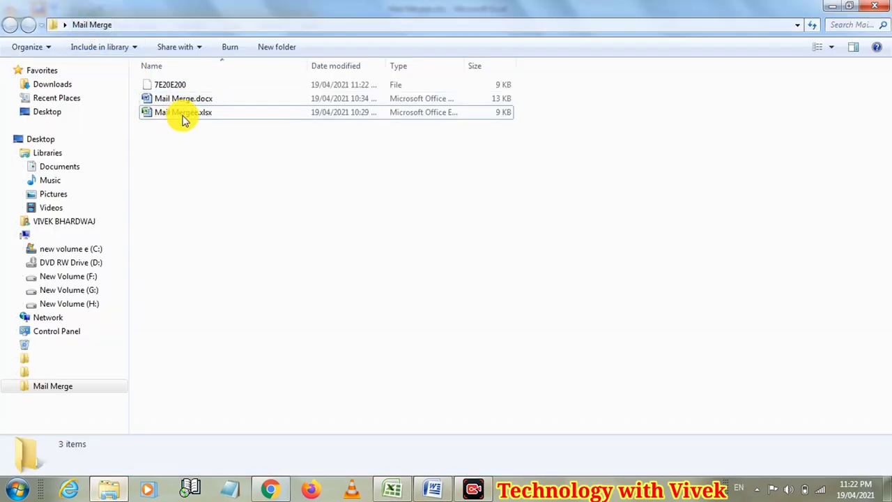
# Review the Mailings > Select Recipients options in Word, then switch back to Excel.
pyautogui.click(433, 490)
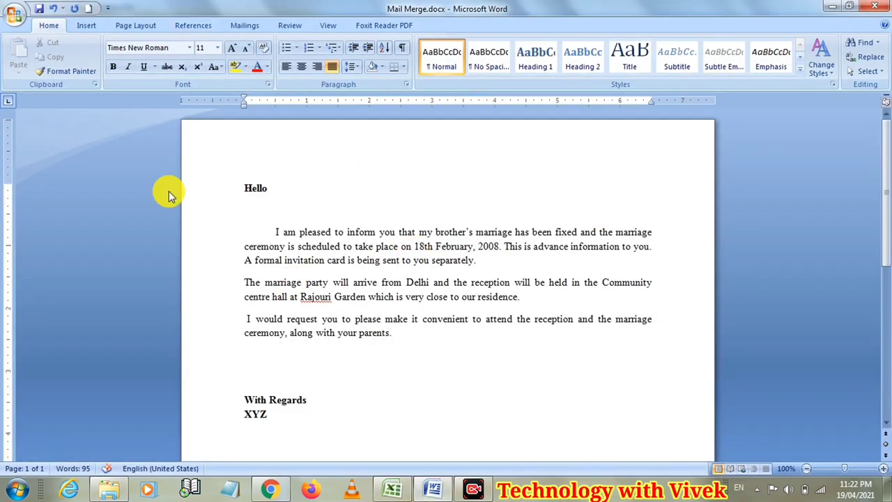
pyautogui.click(241, 26)
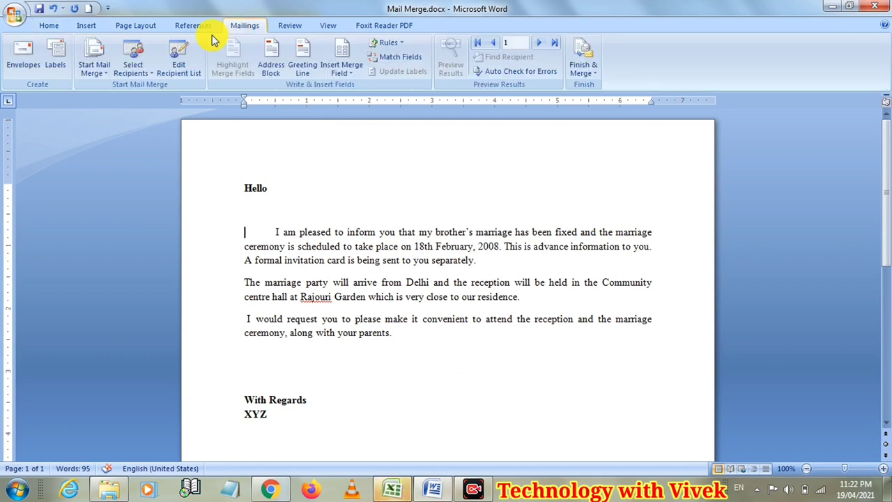
pyautogui.click(139, 75)
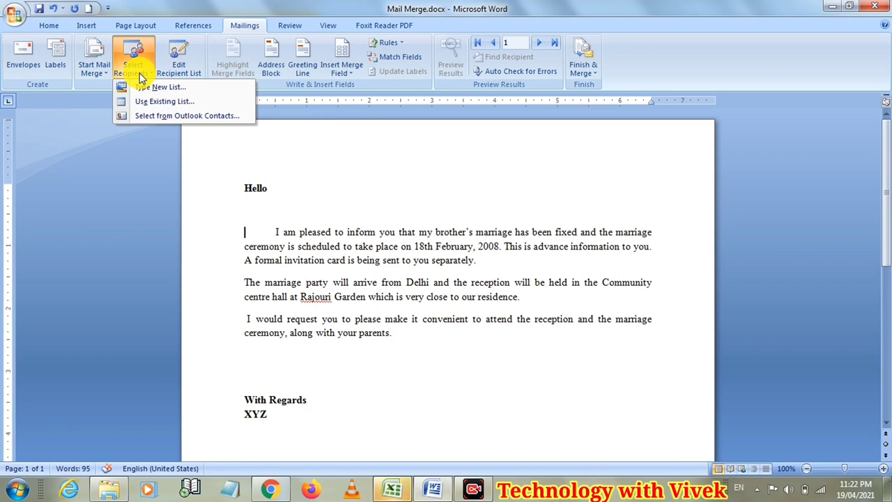
pyautogui.click(162, 117)
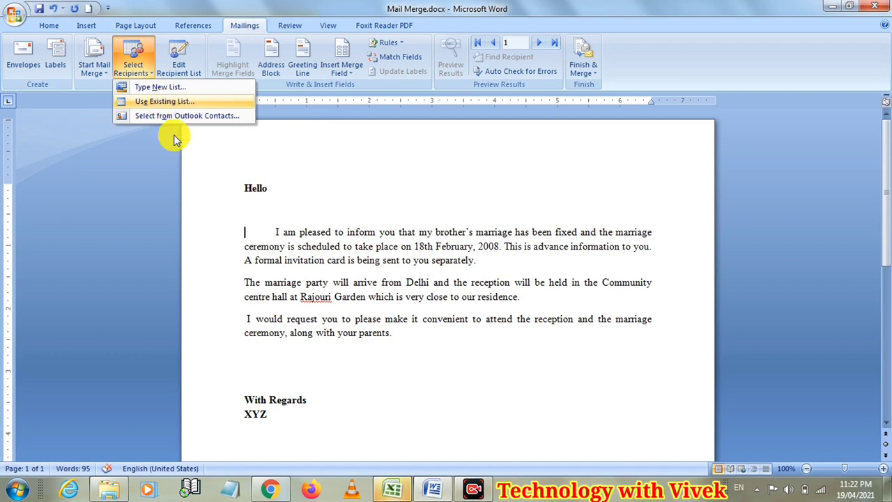
pyautogui.click(391, 490)
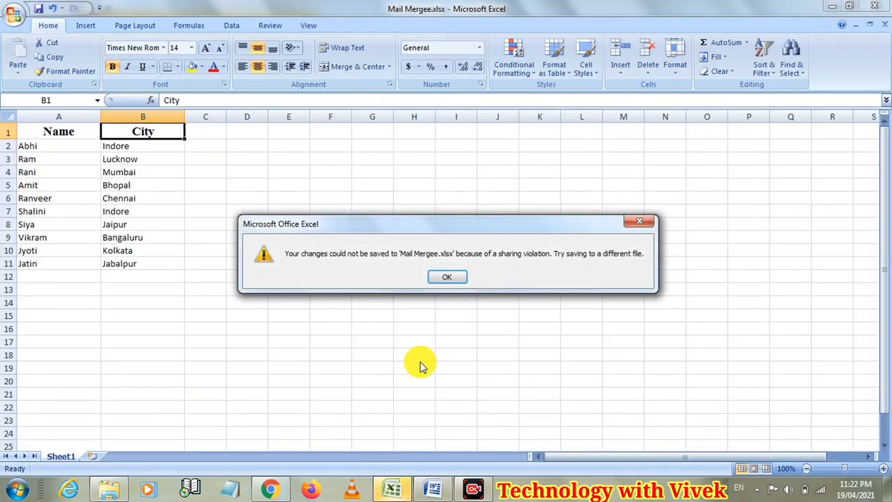
# Dismiss Excel's sharing-violation, file-format and not-saved warnings, then minimize Excel.
pyautogui.click(447, 278)
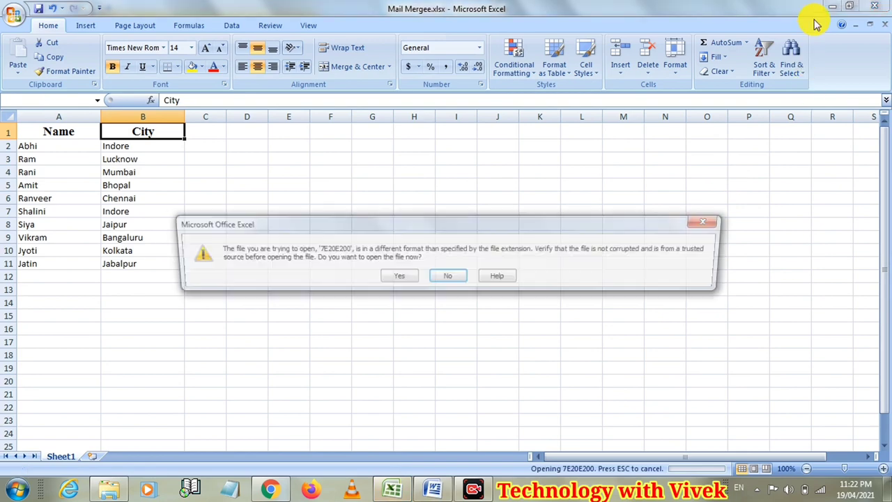
pyautogui.click(721, 222)
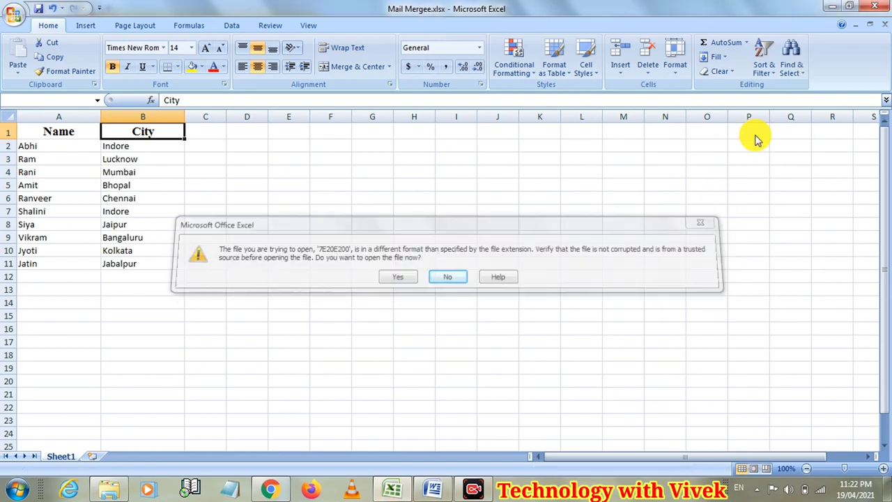
pyautogui.click(709, 210)
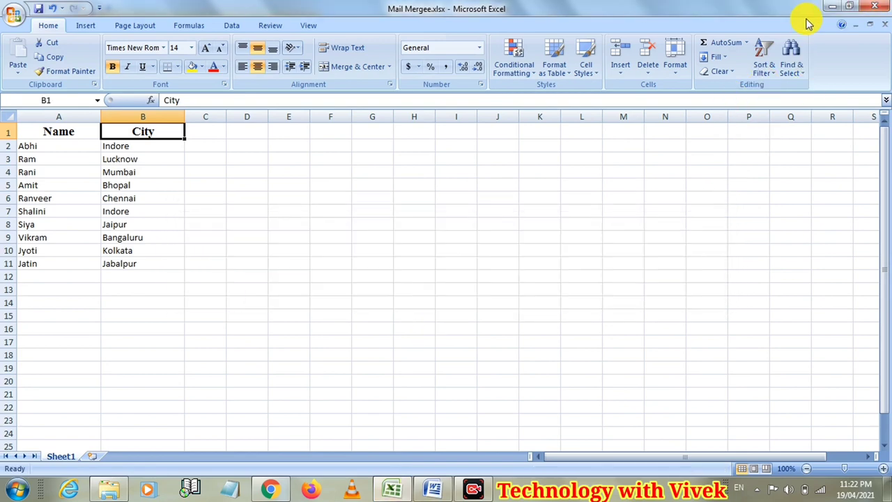
pyautogui.click(831, 10)
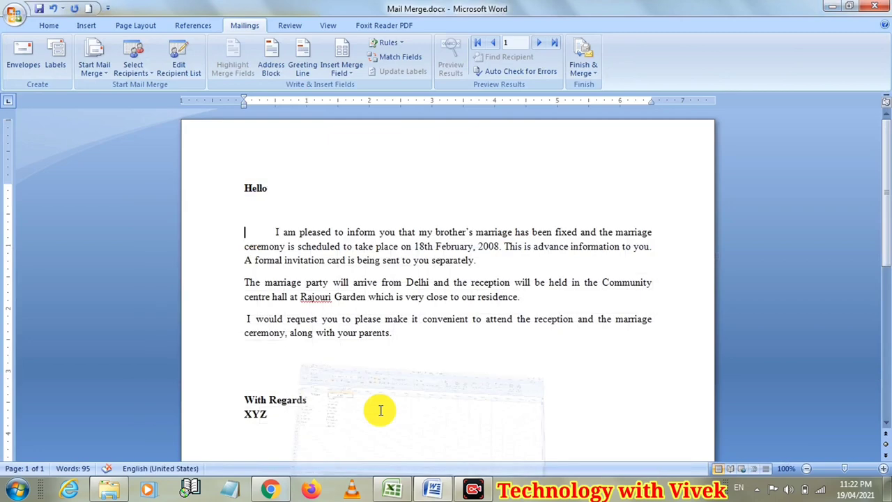
# Use existing list Mail Mergee.xlsx from Desktop > Mail Merge as the recipient source.
pyautogui.click(126, 69)
pyautogui.click(148, 105)
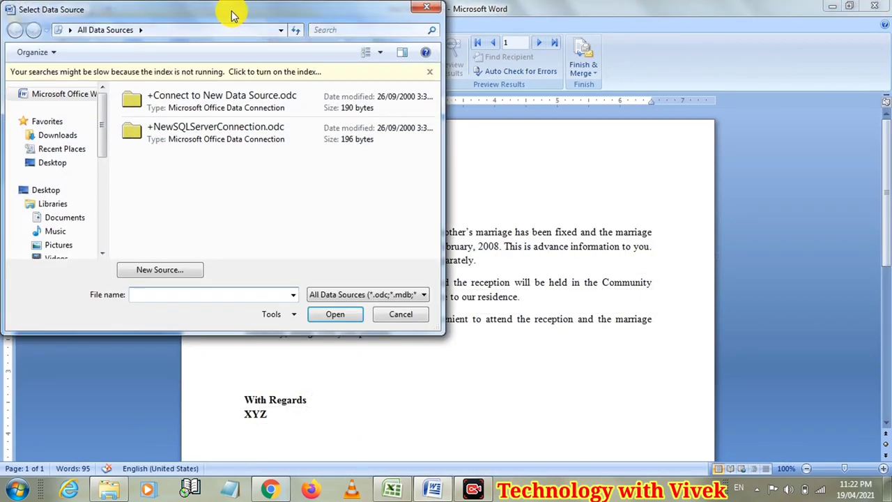
pyautogui.moveTo(234, 13); pyautogui.dragTo(385, 44)
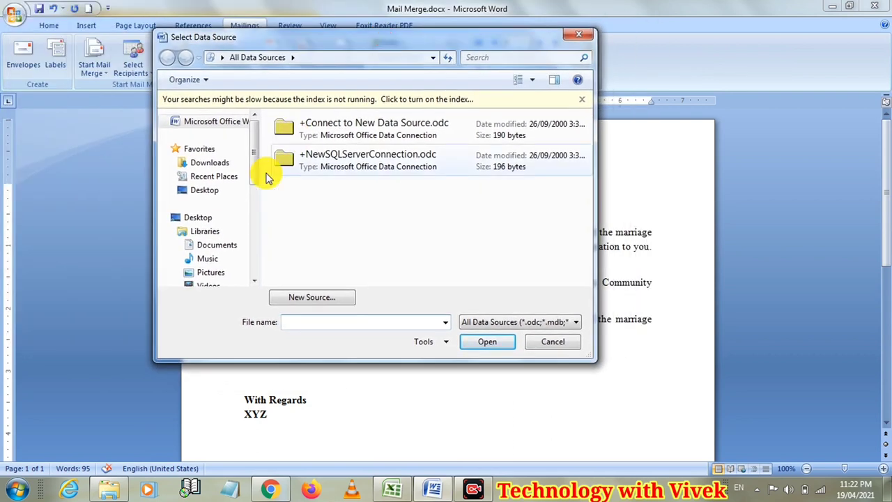
pyautogui.click(207, 220)
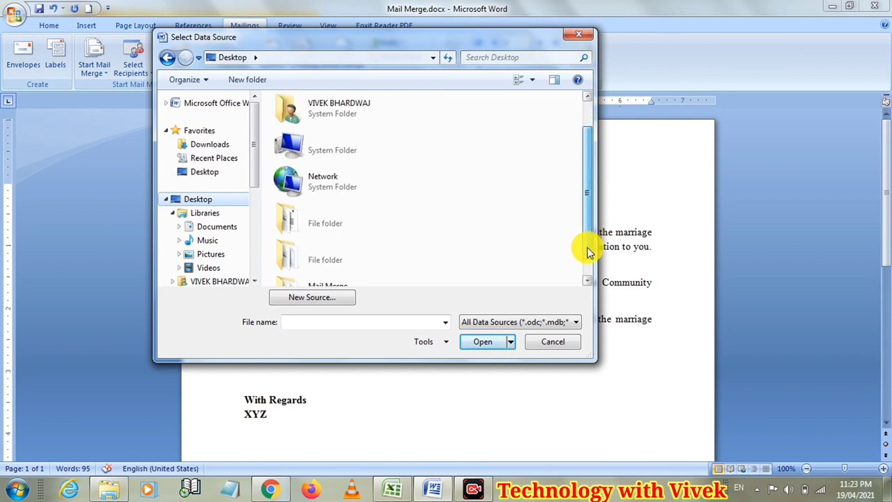
pyautogui.moveTo(590, 230); pyautogui.dragTo(588, 272)
pyautogui.doubleClick(325, 278)
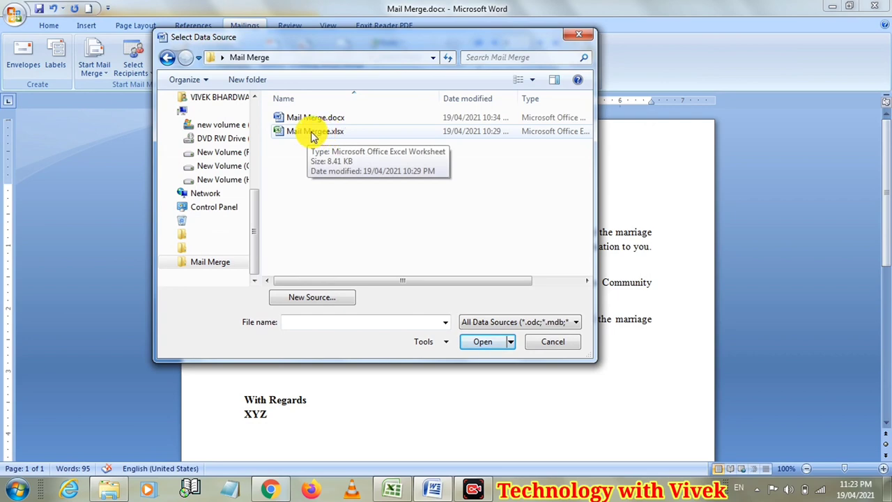
pyautogui.click(312, 136)
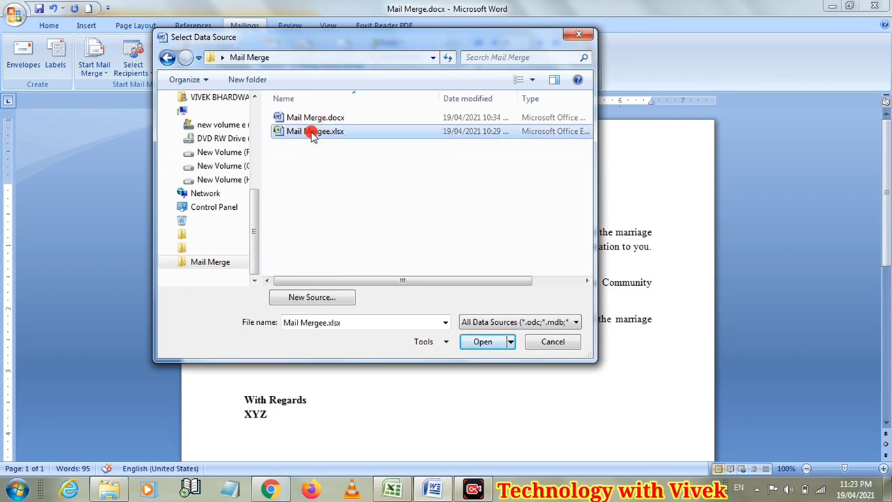
pyautogui.click(479, 346)
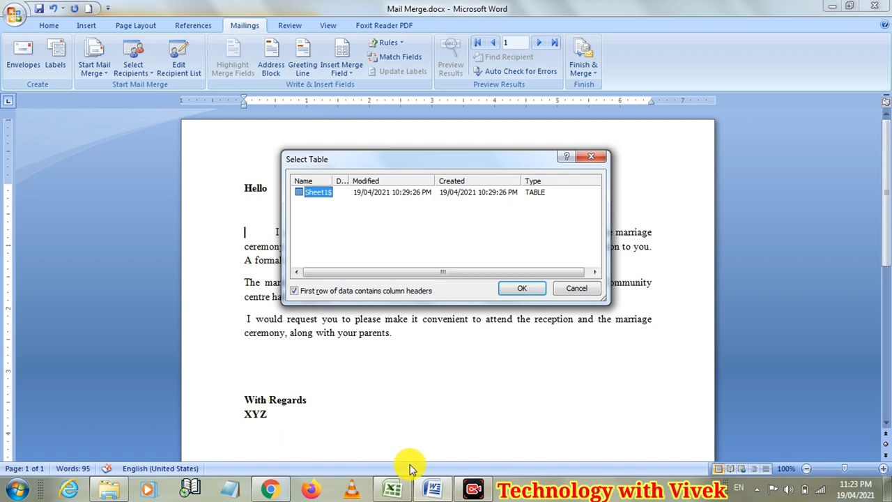
# Check the Excel list, then confirm Sheet1$ with header row as the recipient table.
pyautogui.click(397, 490)
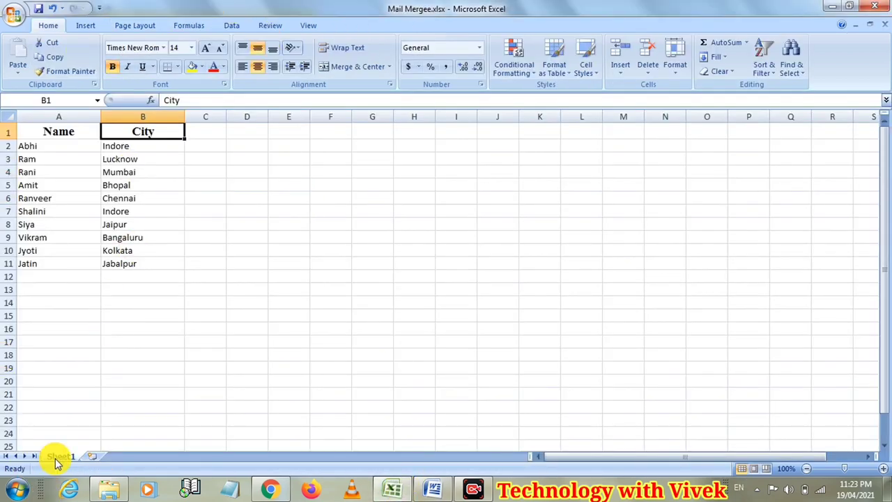
pyautogui.click(835, 8)
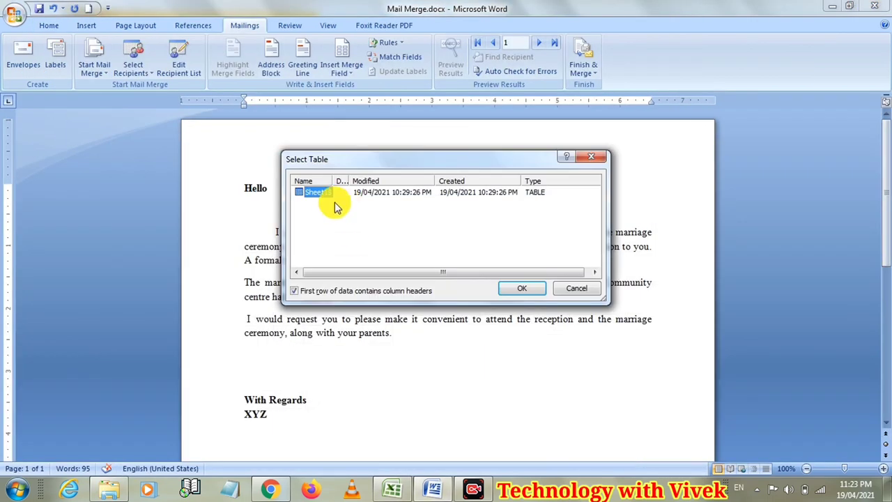
pyautogui.click(521, 290)
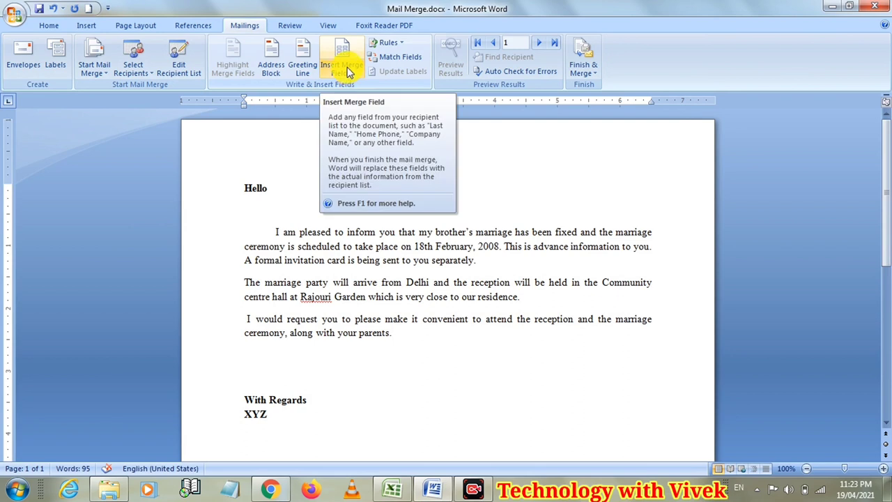
# Insert the «Name» field after Hello and the «City» field on the line below.
pyautogui.click(352, 74)
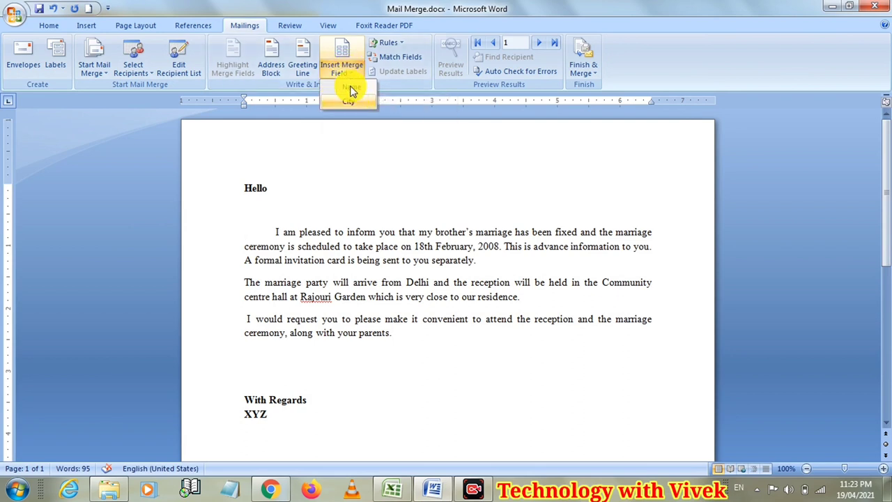
pyautogui.click(394, 488)
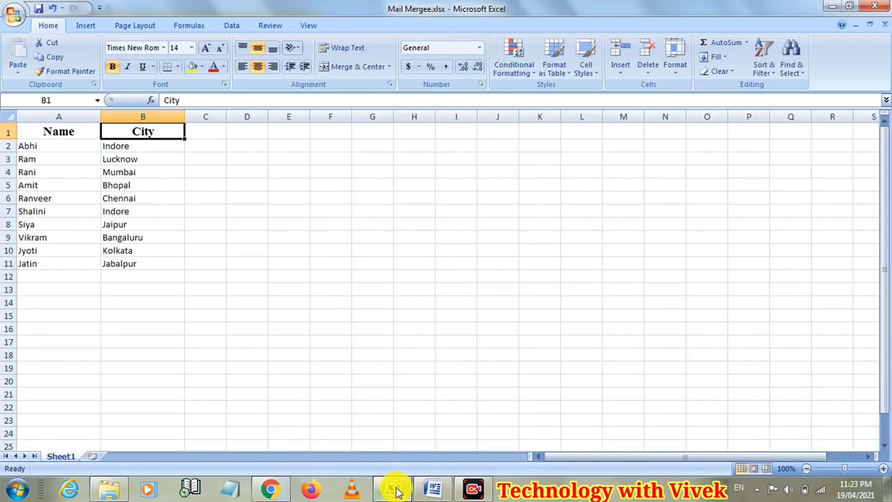
pyautogui.click(396, 490)
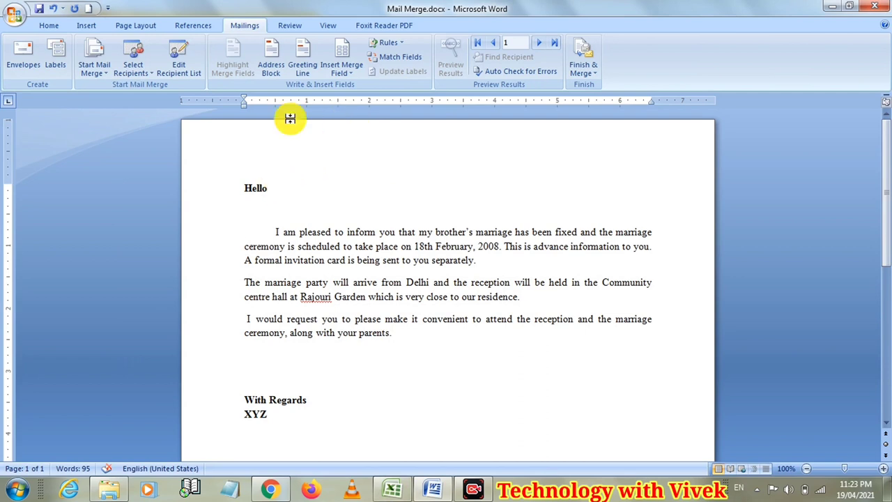
pyautogui.click(339, 79)
pyautogui.click(353, 86)
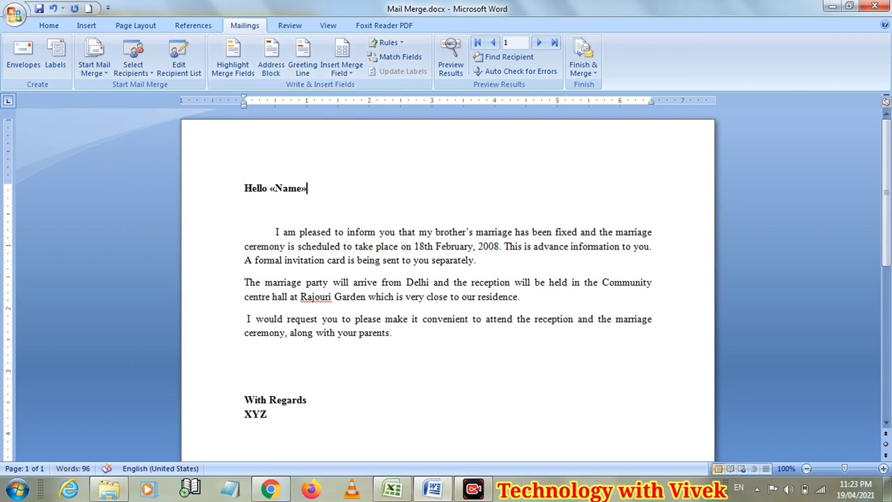
pyautogui.press('Return')
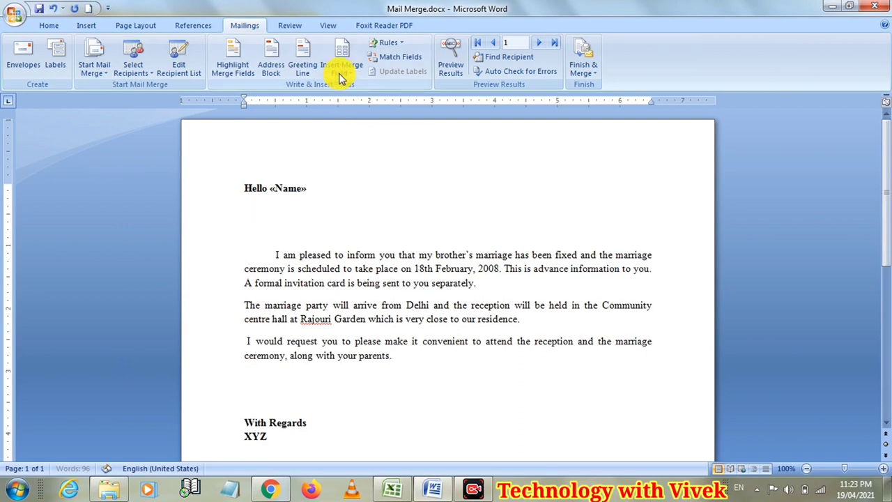
pyautogui.click(341, 78)
pyautogui.click(352, 97)
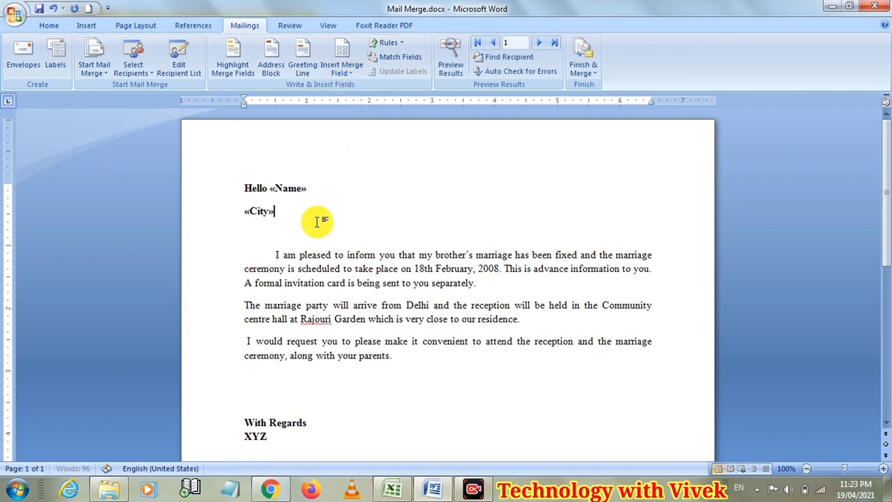
pyautogui.press('Delete')
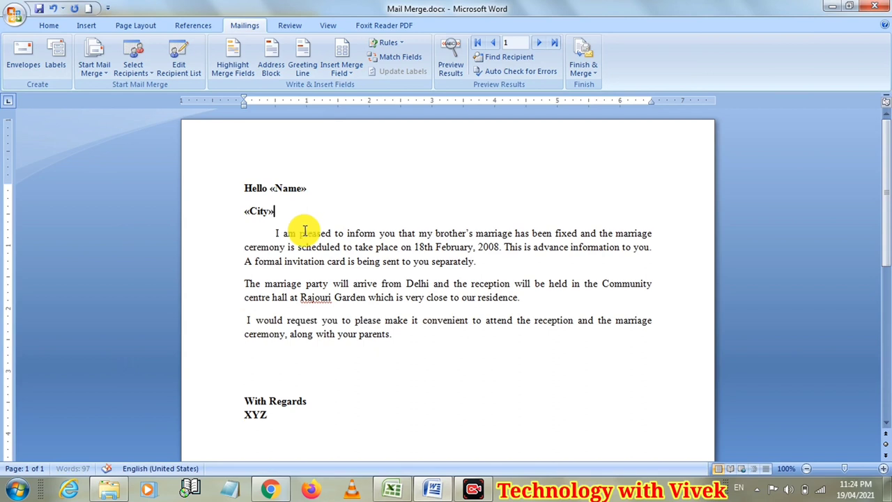
pyautogui.moveTo(400, 342)
pyautogui.mouseDown()
pyautogui.moveTo(320, 280)
pyautogui.moveTo(282, 235)
pyautogui.mouseUp()
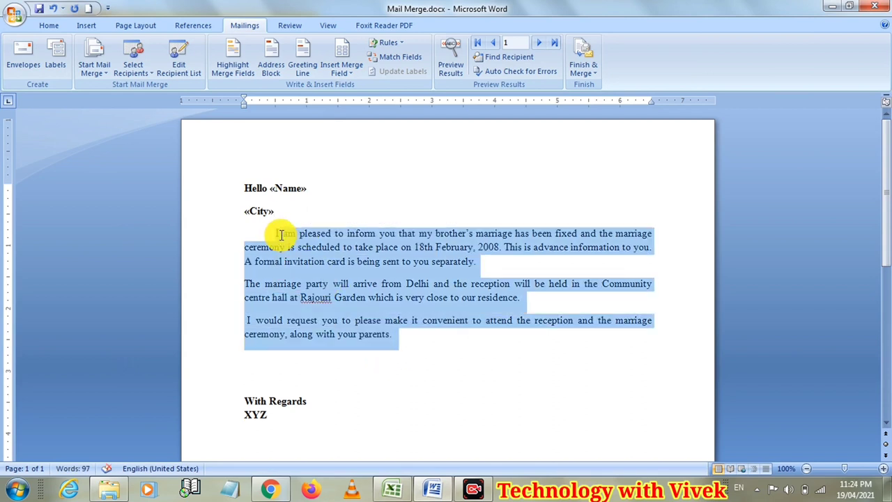
# Justify the body paragraphs and color the «Name» and «City» merge fields red.
pyautogui.click(50, 27)
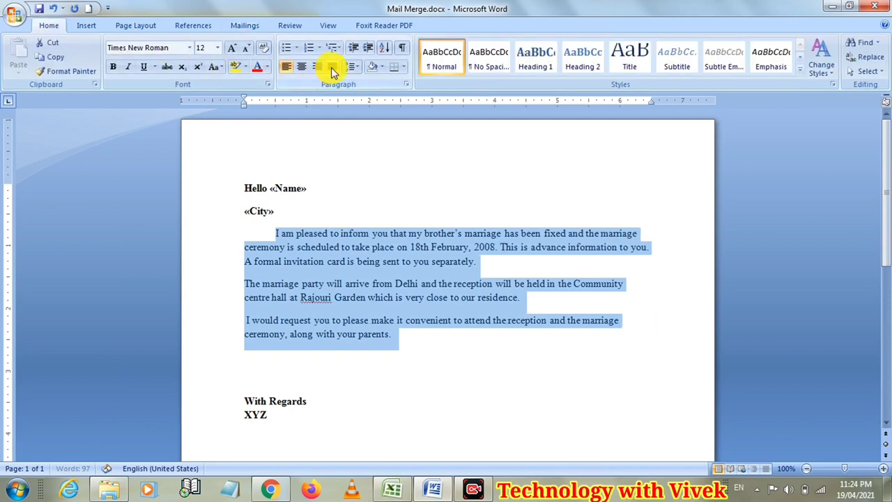
pyautogui.click(308, 207)
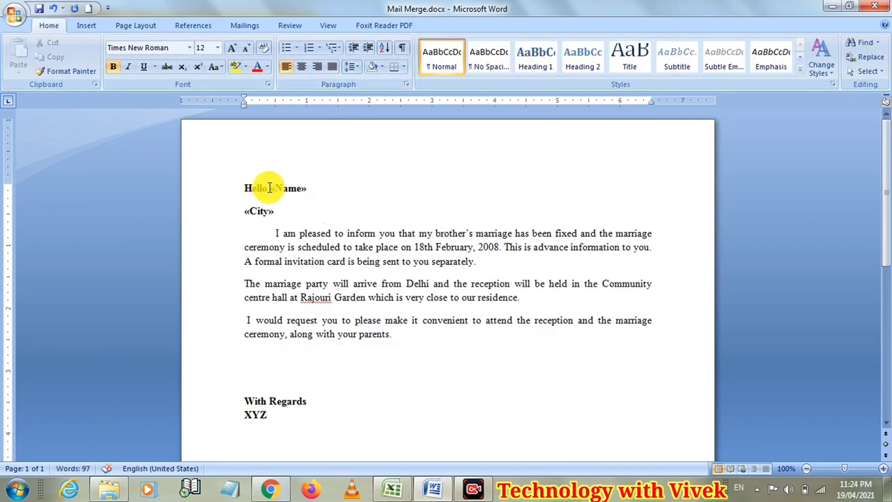
pyautogui.moveTo(270, 188); pyautogui.dragTo(276, 213)
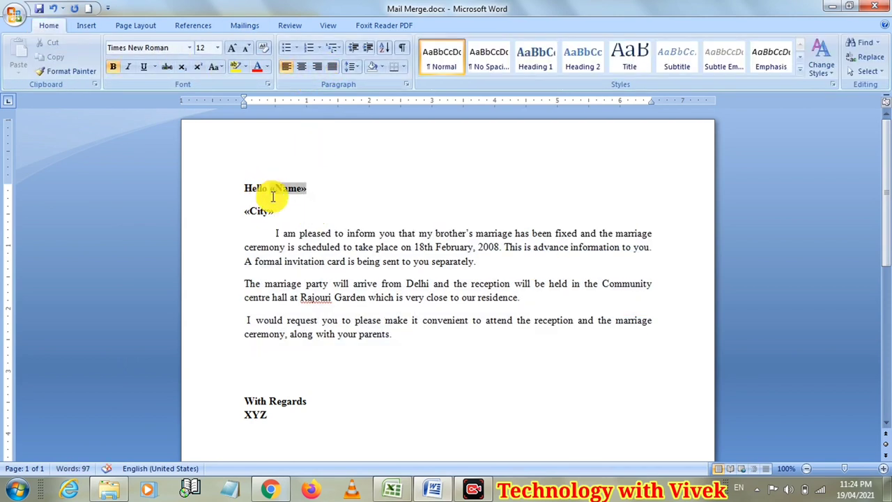
pyautogui.click(257, 68)
pyautogui.click(298, 220)
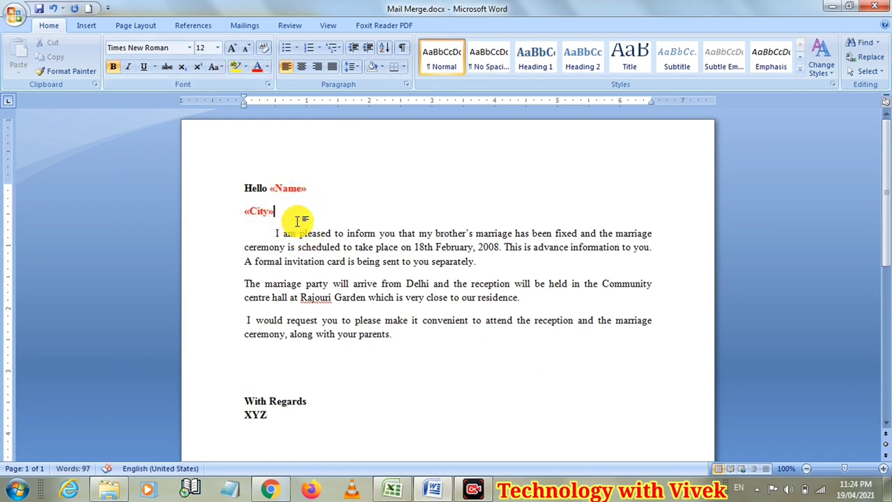
pyautogui.click(246, 25)
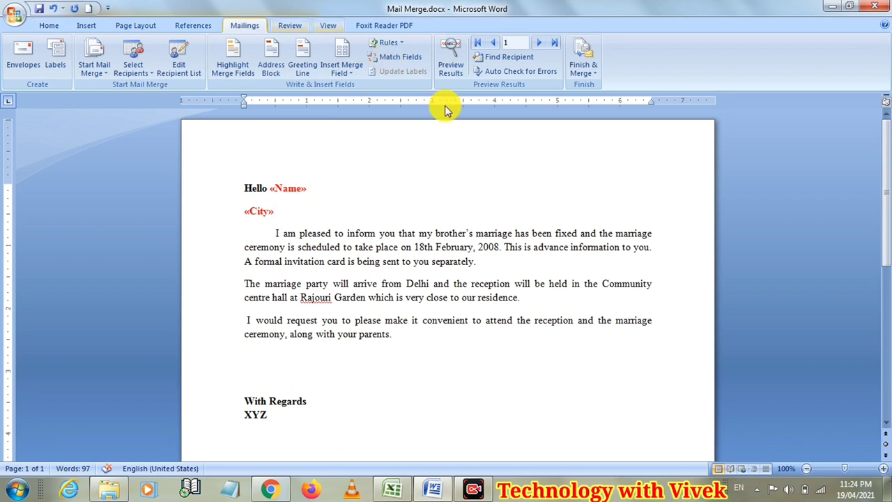
# Preview the merged letter and check record 1, Abhi from Indore, against the Excel list.
pyautogui.click(452, 70)
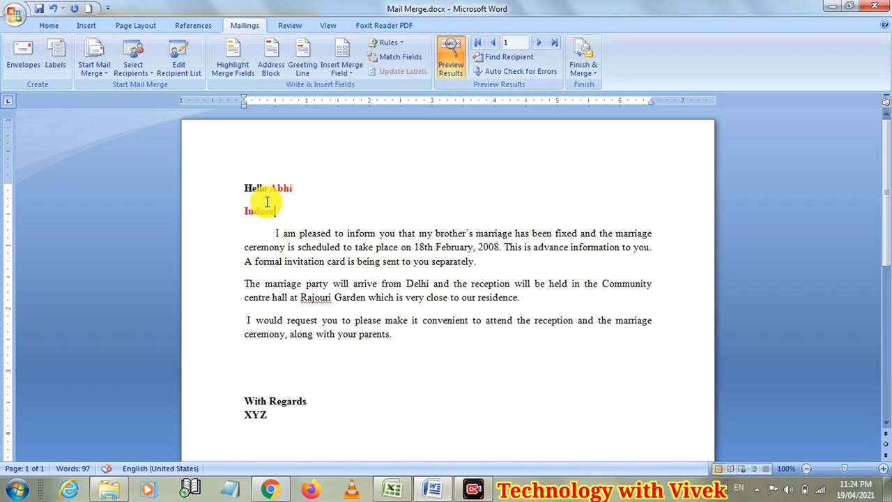
pyautogui.click(397, 493)
pyautogui.click(42, 148)
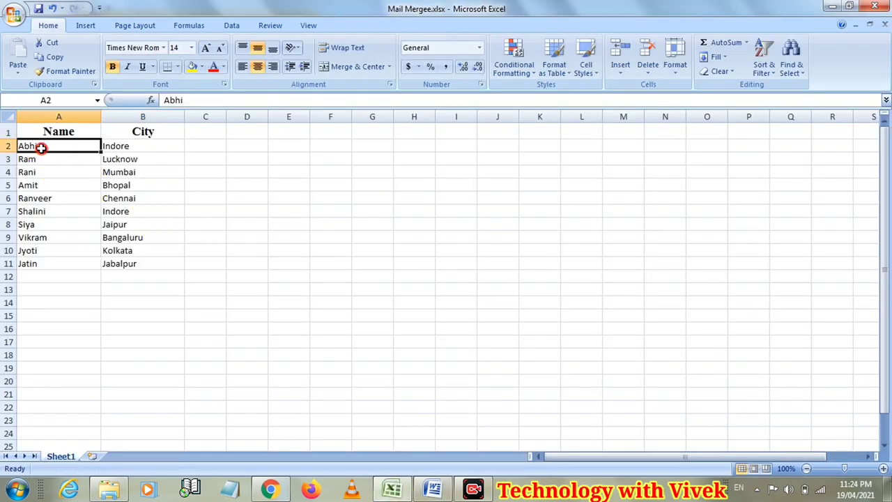
pyautogui.click(119, 145)
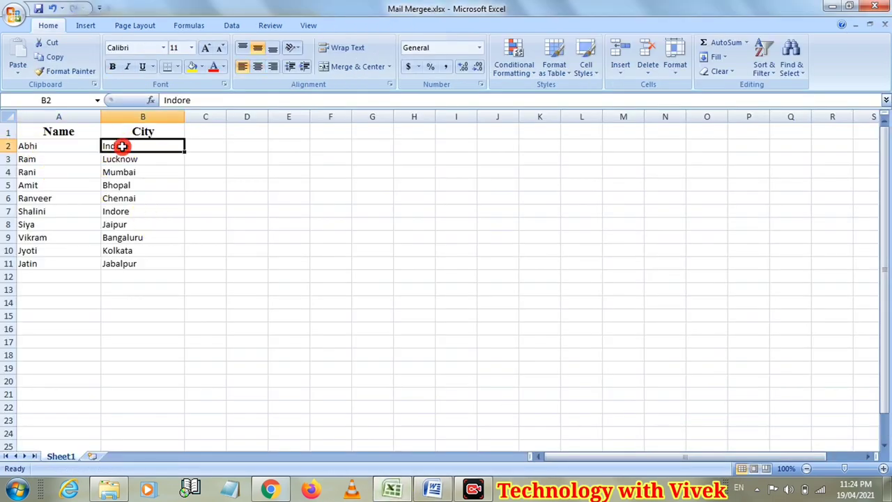
pyautogui.click(395, 491)
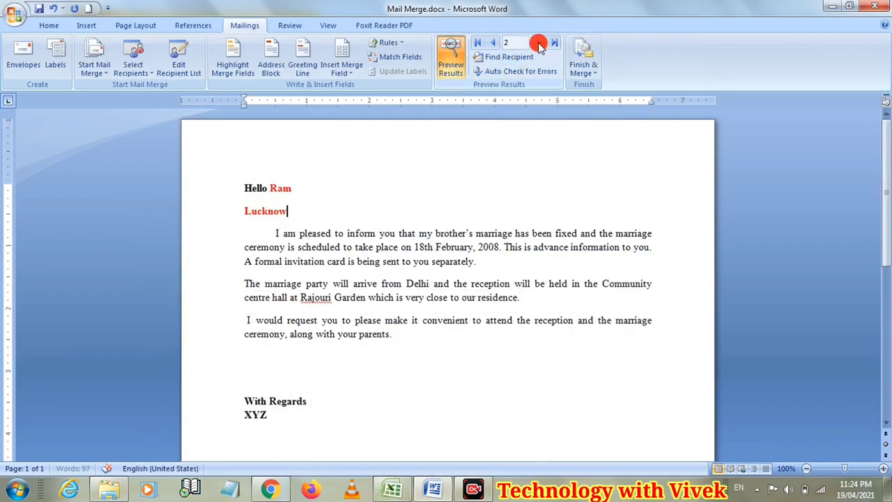
pyautogui.click(452, 486)
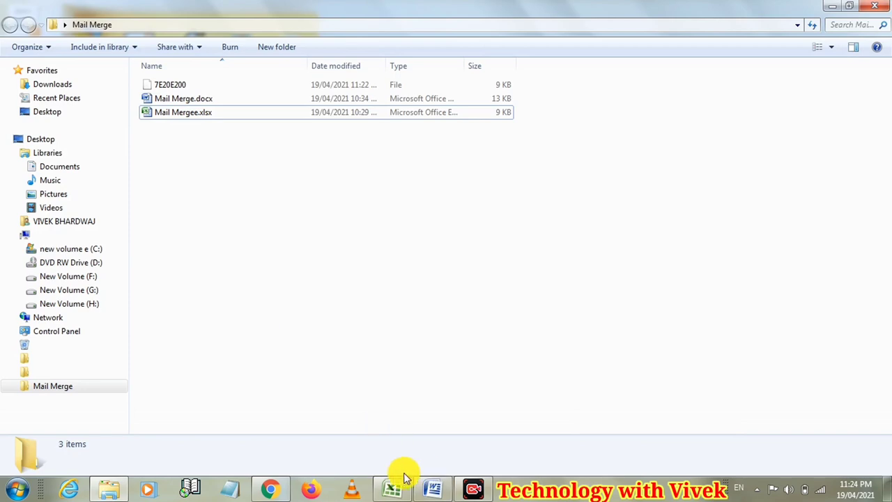
pyautogui.click(398, 481)
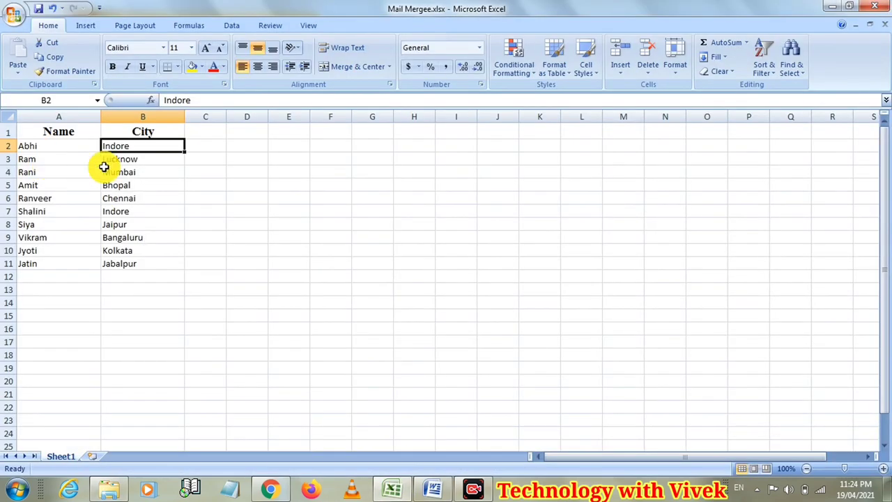
pyautogui.click(393, 487)
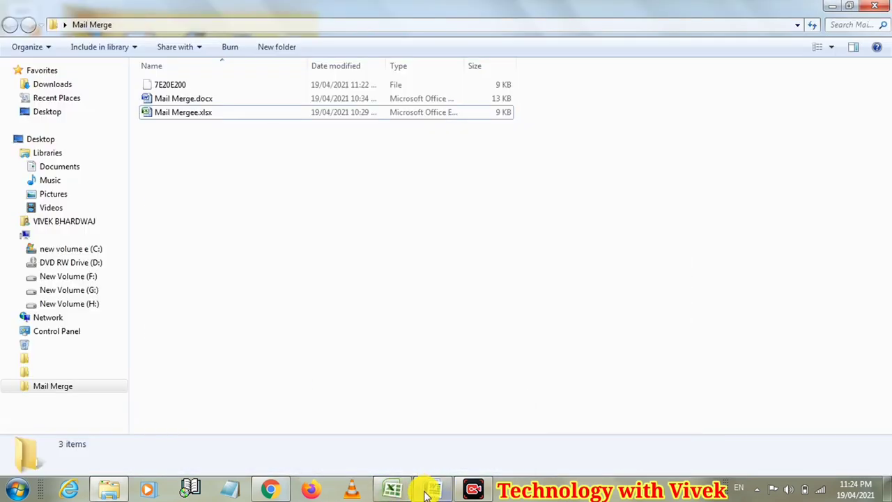
pyautogui.click(431, 490)
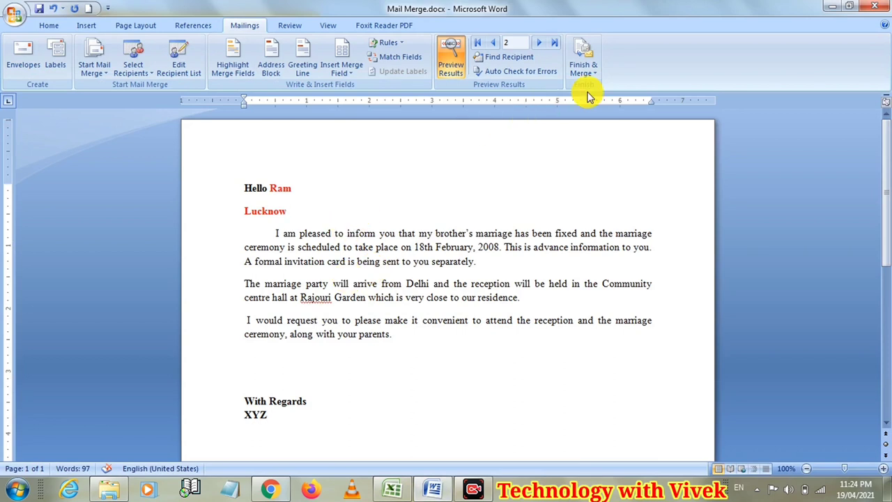
# Print all merged records to the Foxit Reader PDF Printer, saving into the Mail Merge folder.
pyautogui.click(596, 74)
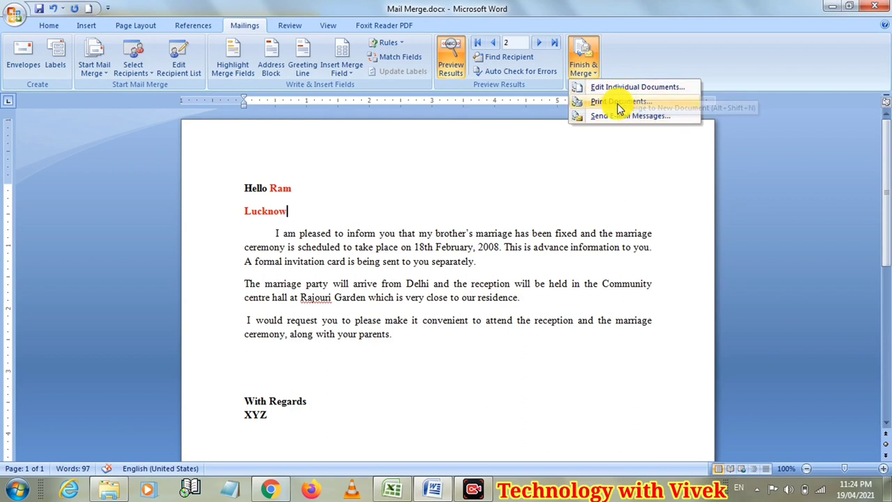
pyautogui.click(615, 101)
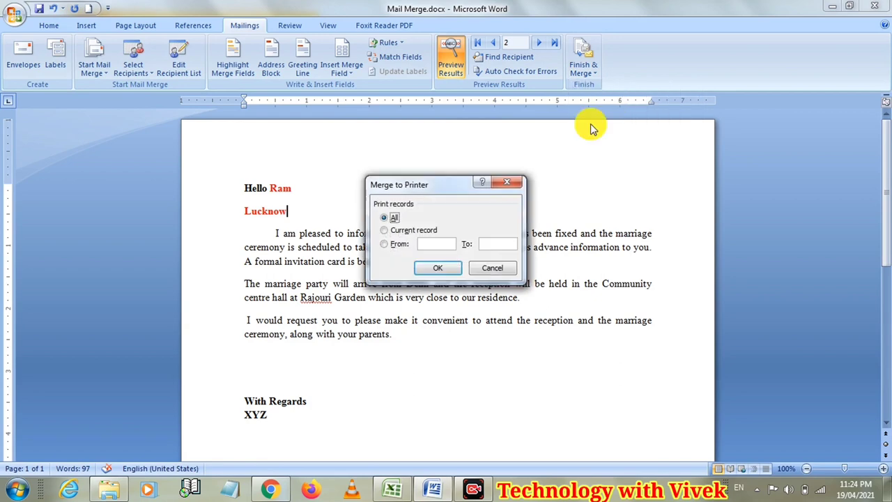
pyautogui.click(426, 269)
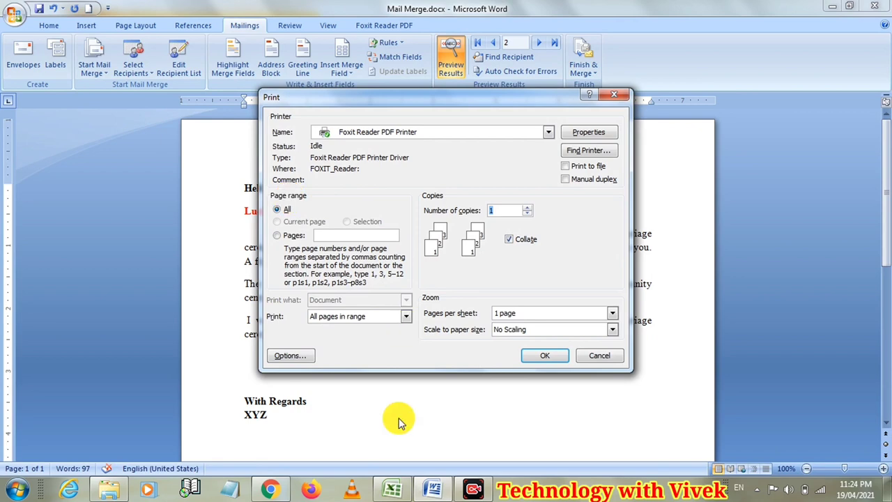
pyautogui.click(543, 358)
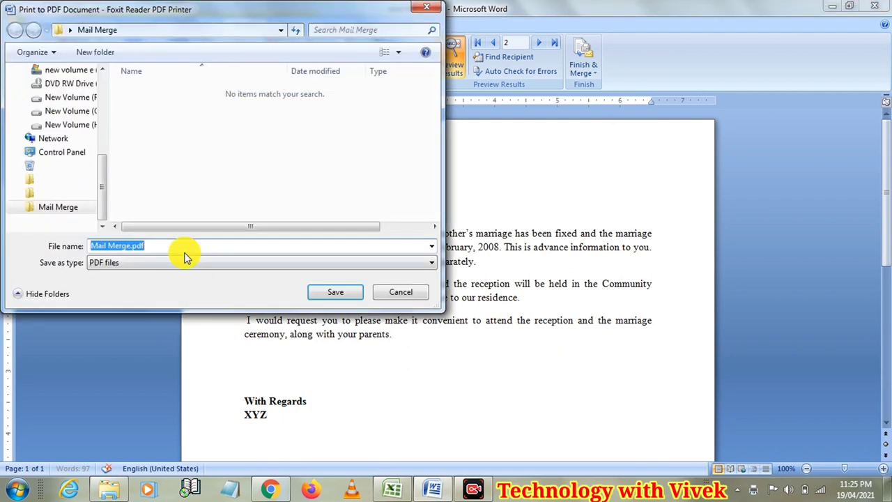
pyautogui.click(72, 206)
# Save Mail Merge.pdf and scroll through its personalised pages up to page 10.
pyautogui.click(351, 293)
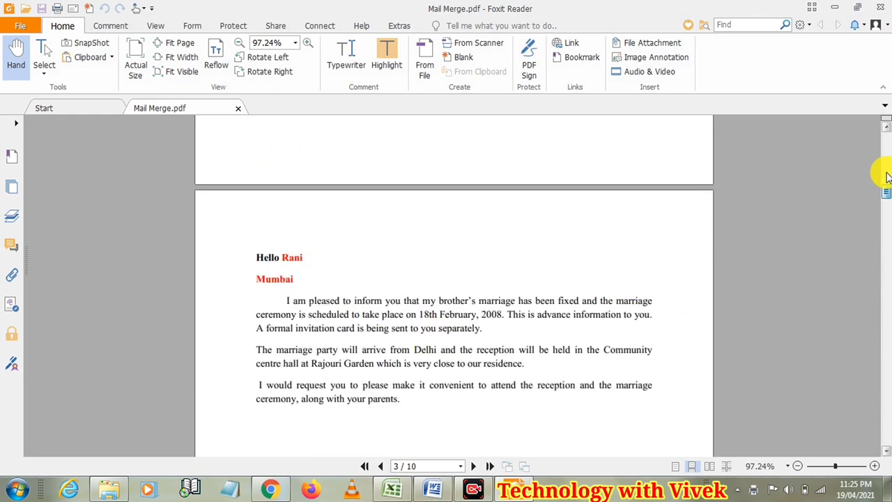
pyautogui.moveTo(888, 207); pyautogui.dragTo(887, 136)
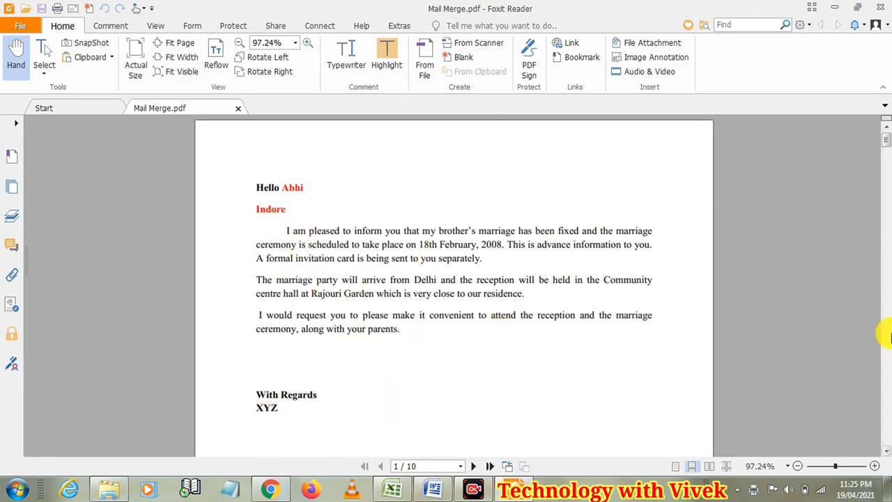
pyautogui.moveTo(886, 139); pyautogui.dragTo(885, 427)
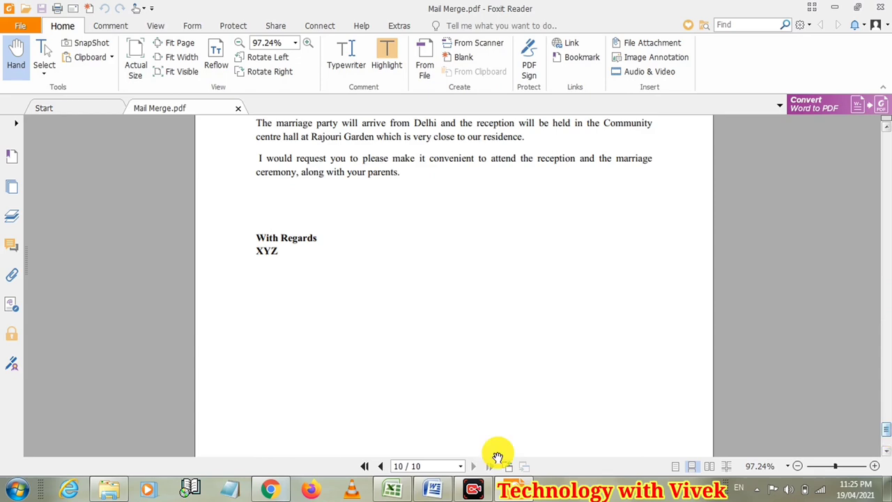
# Check the PDF recipients against the Excel list, then return to the Word letter.
pyautogui.click(393, 489)
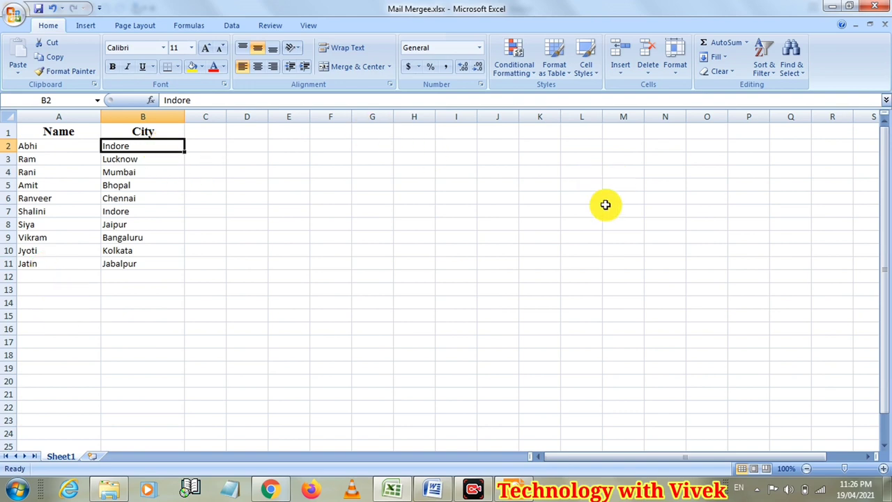
pyautogui.click(394, 488)
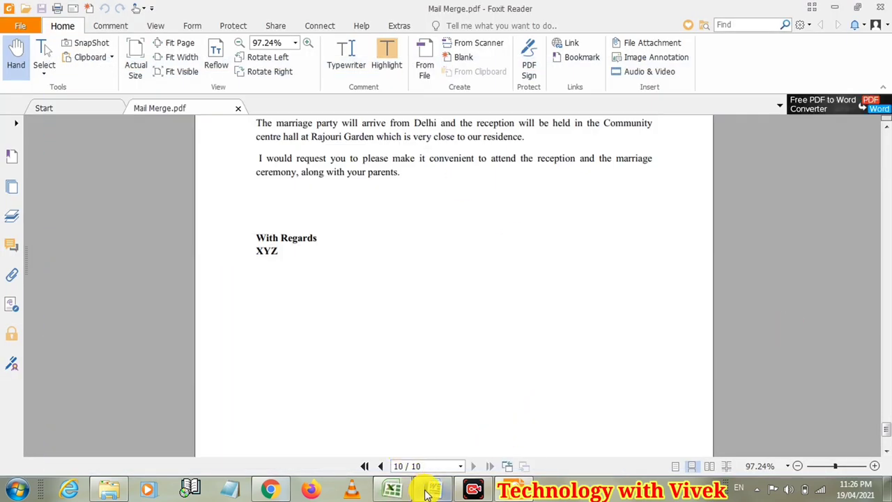
pyautogui.click(433, 488)
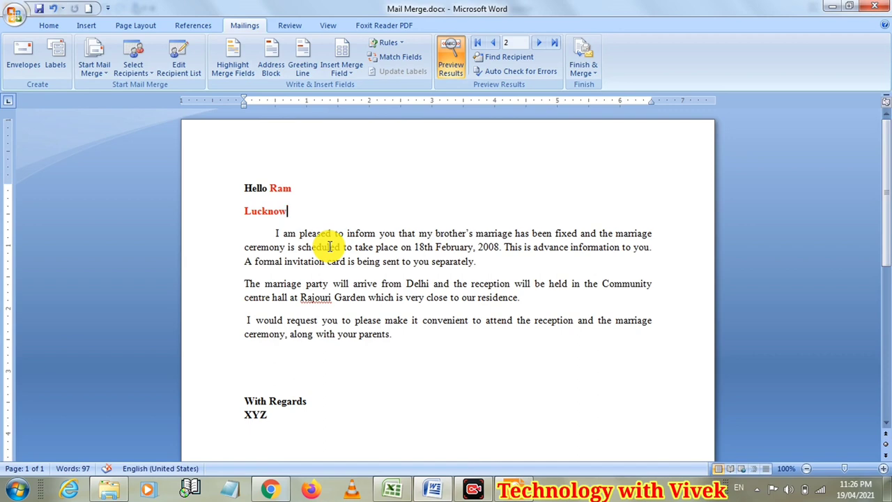
# Minimize Word, Foxit Reader and the Mail Merge folder window to reveal the desktop.
pyautogui.click(832, 7)
pyautogui.click(833, 7)
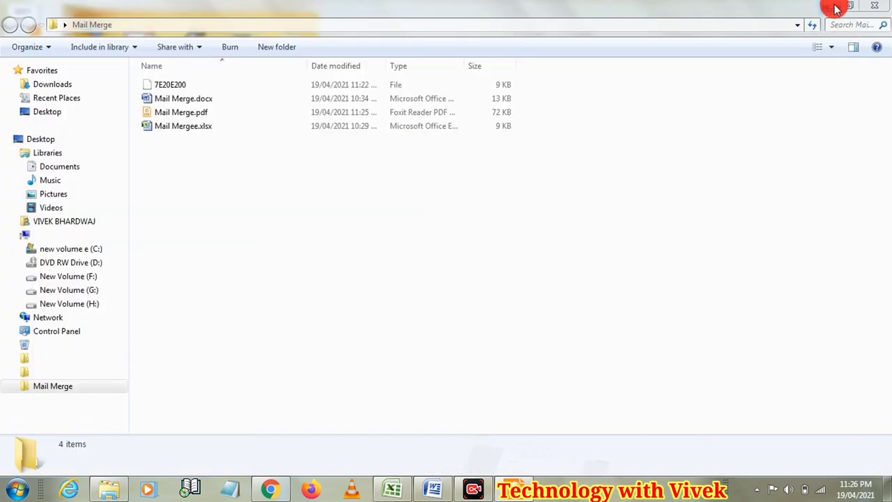
pyautogui.click(833, 7)
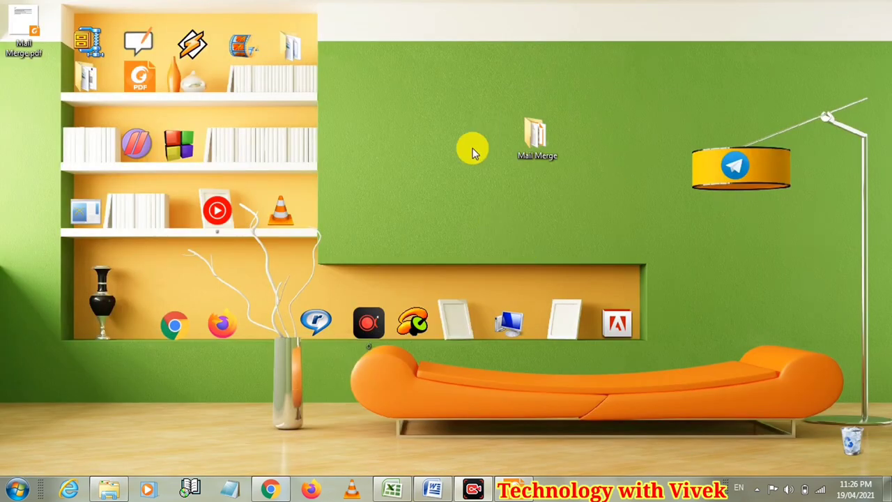